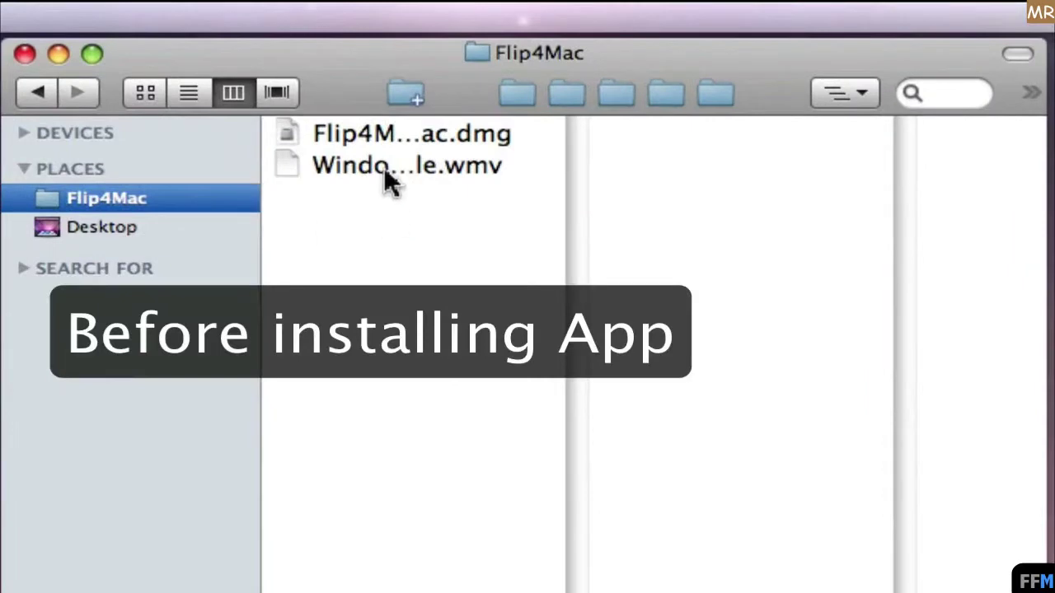
Preview Windows Media Sample.wmv from the Flip4Mac folder in Quick Look and close the preview
left_click(384, 170)
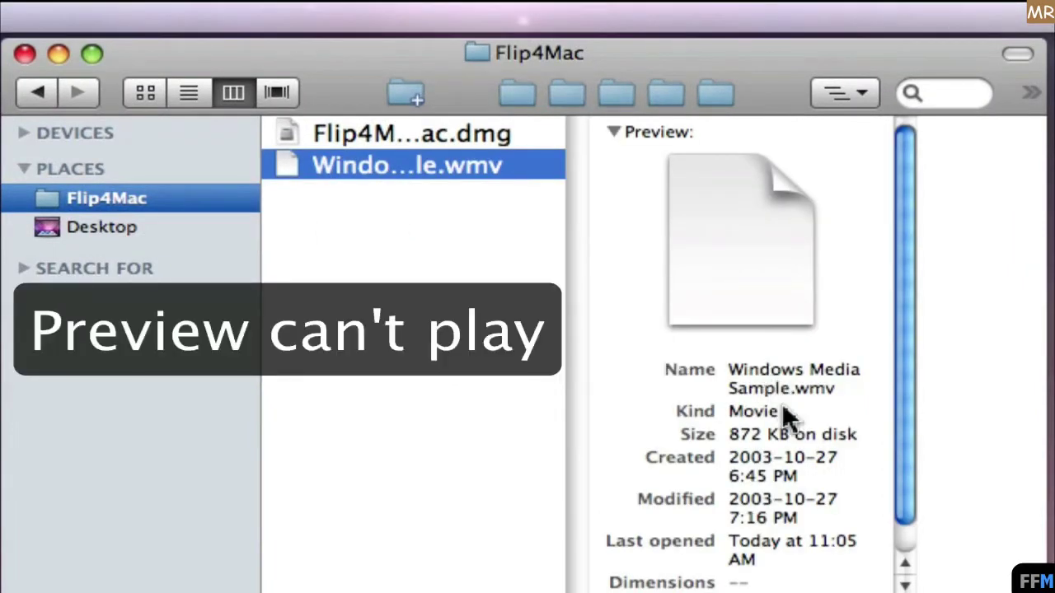
key("space")
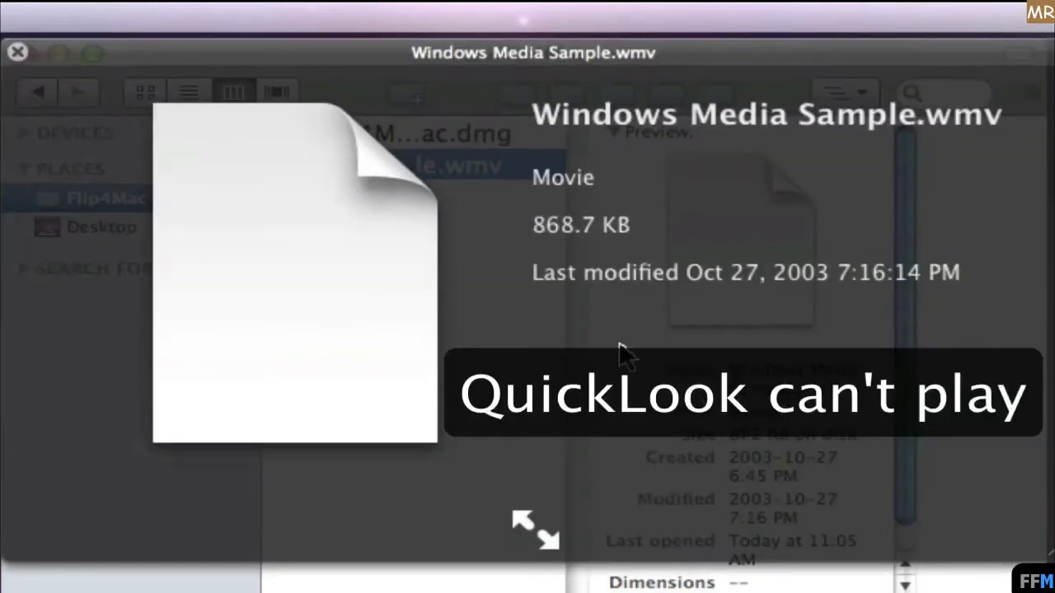
key("space")
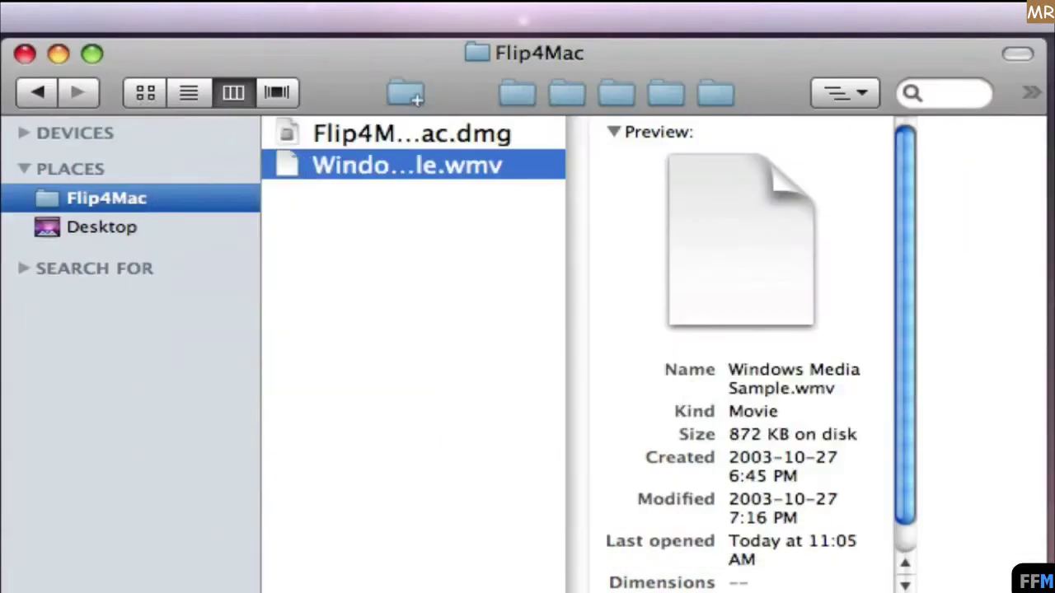
Try to open Windows Media Sample.wmv in QuickTime Player and dismiss the resulting alert
key("super+o")
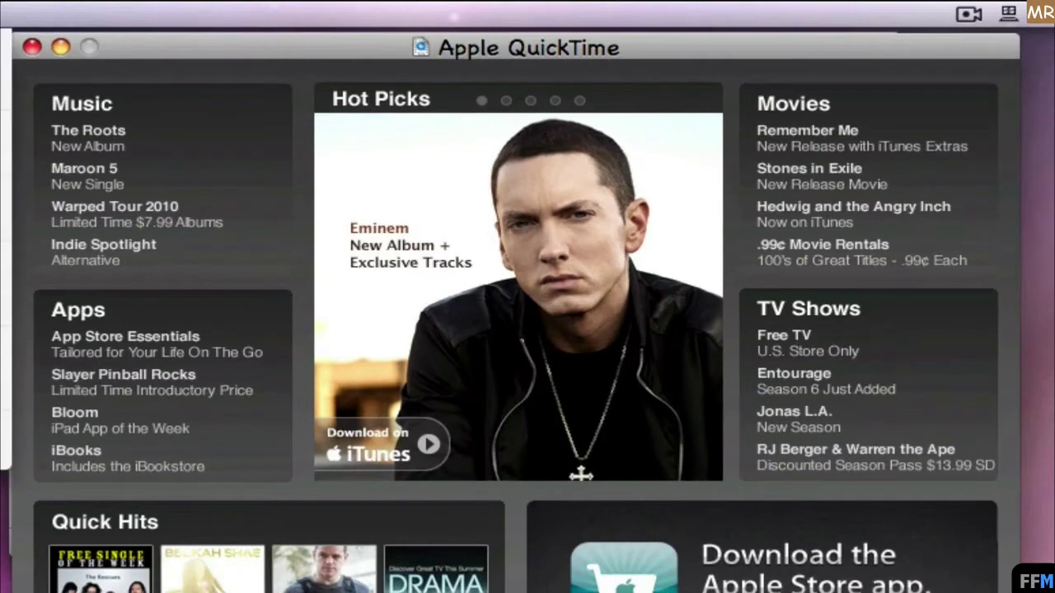
key("super+o")
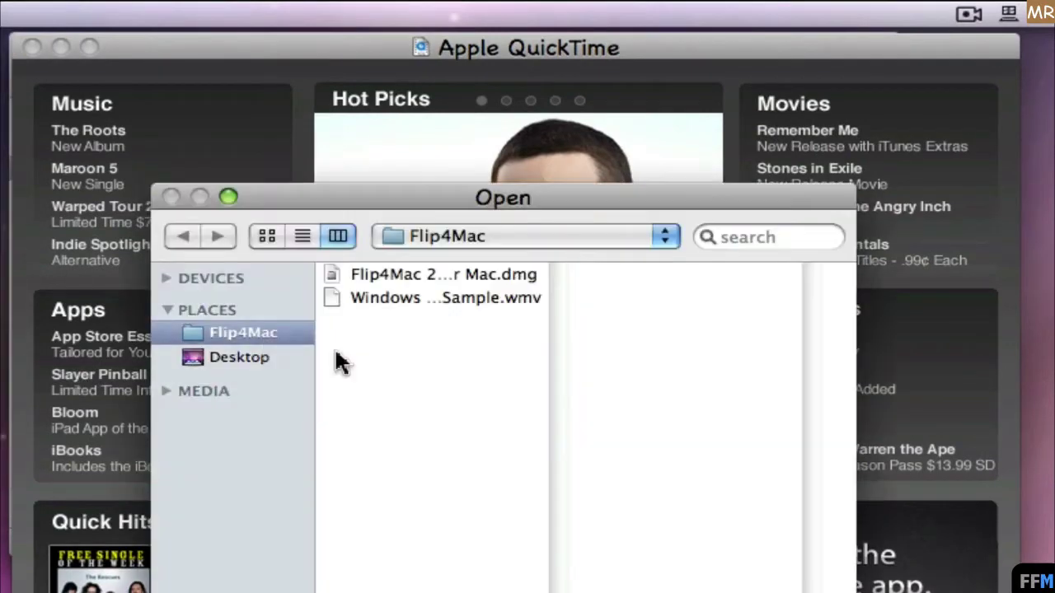
left_click(391, 299)
left_click(841, 563)
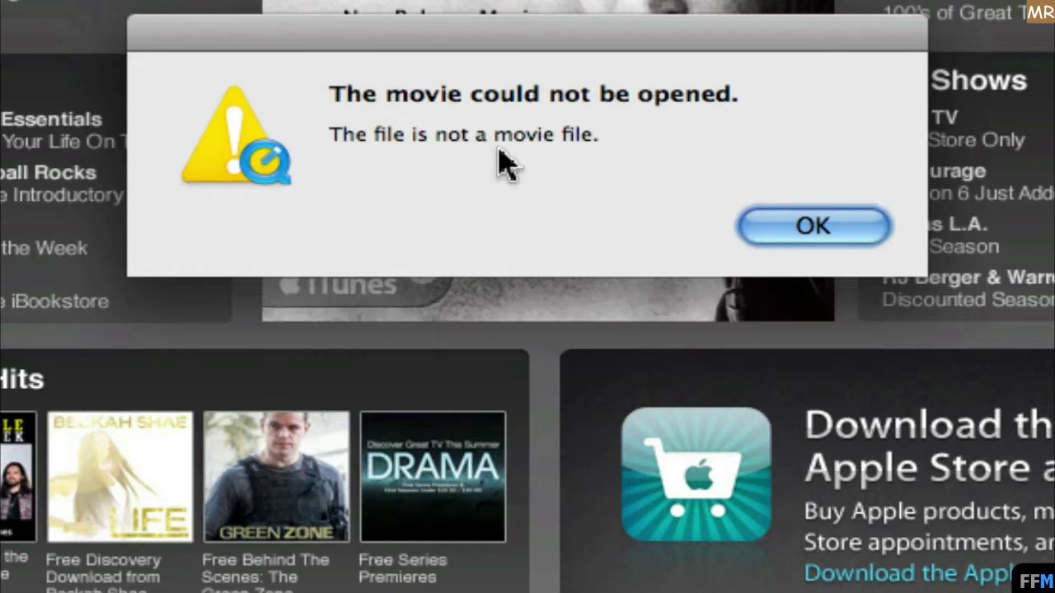
left_click(788, 238)
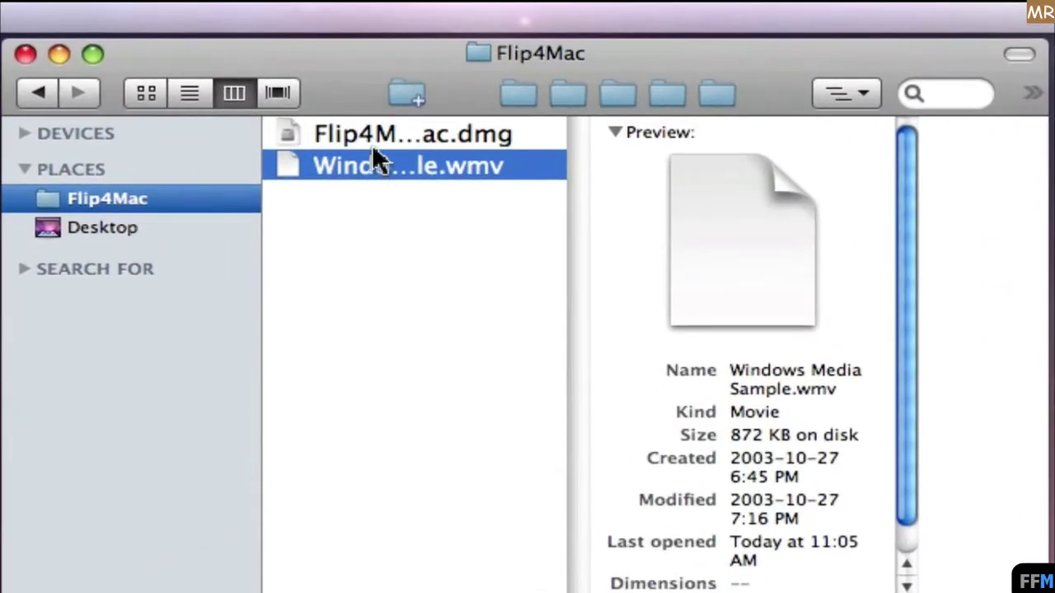
Open the disk image Flip4Mac 2.3.3.3 for Mac.dmg from the Flip4Mac folder
left_click(372, 140)
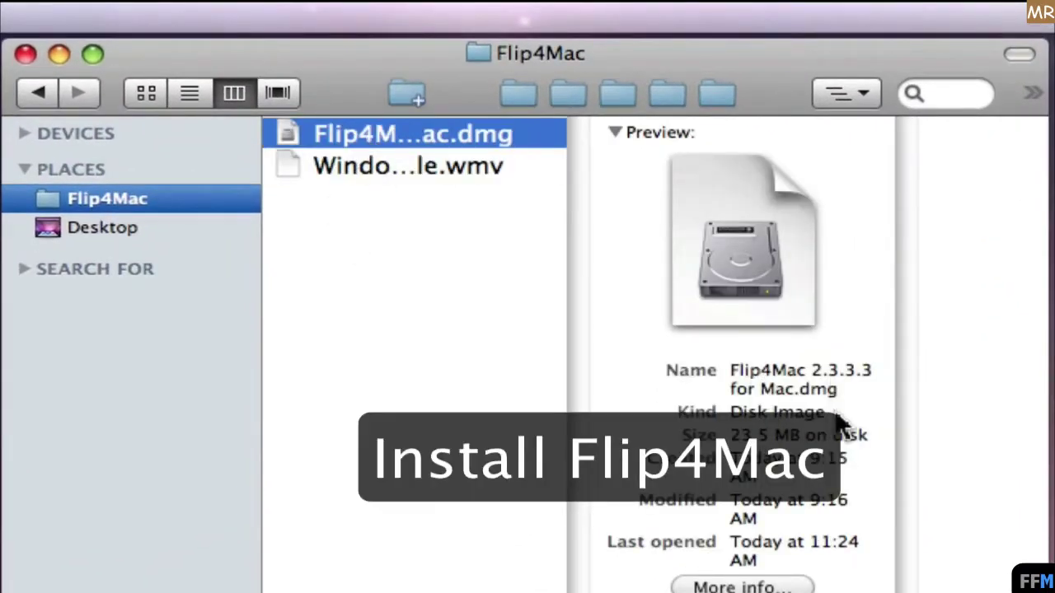
right_click(697, 158)
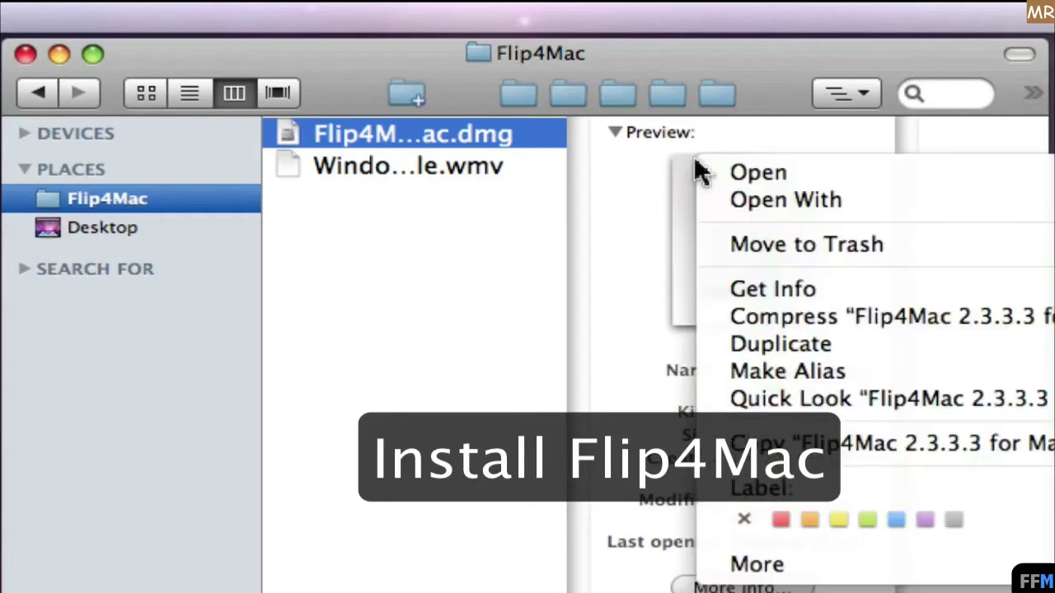
left_click(834, 176)
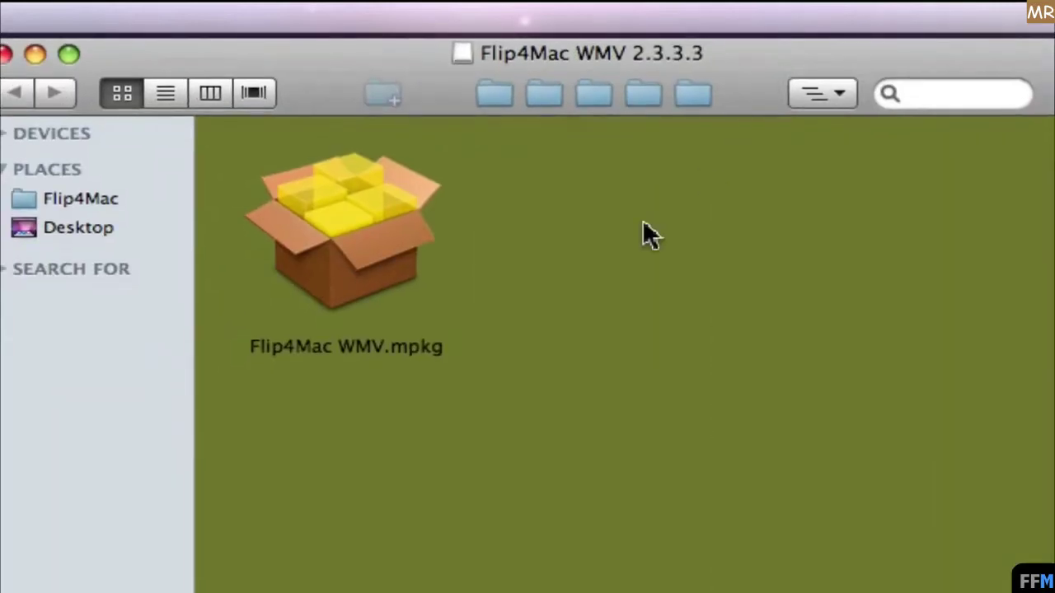
Launch the Flip4Mac WMV.mpkg installer package and allow its compatibility check to run
left_click(358, 210)
right_click(441, 164)
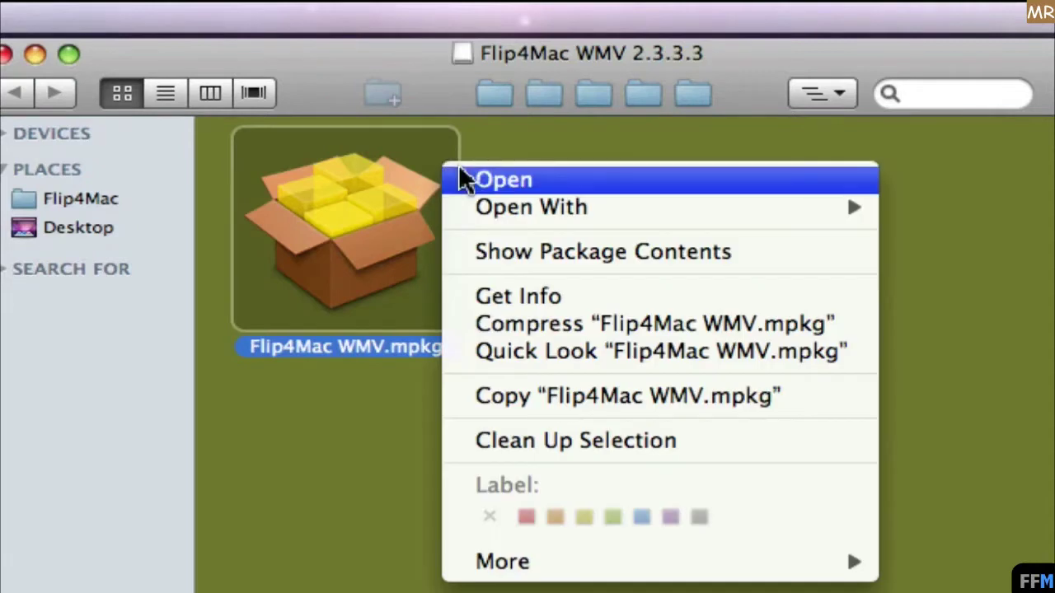
left_click(460, 181)
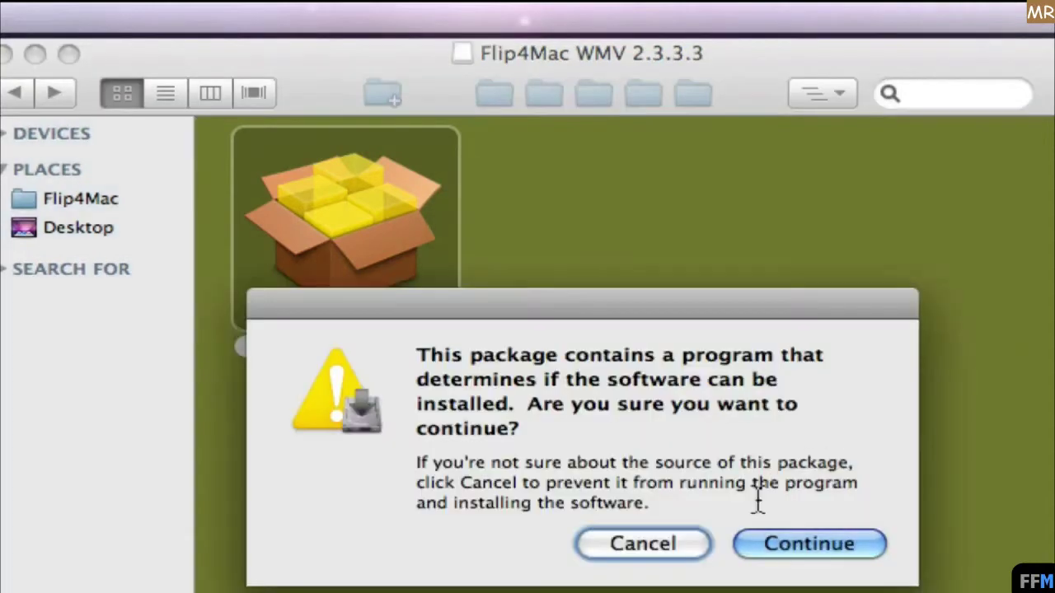
left_click(861, 551)
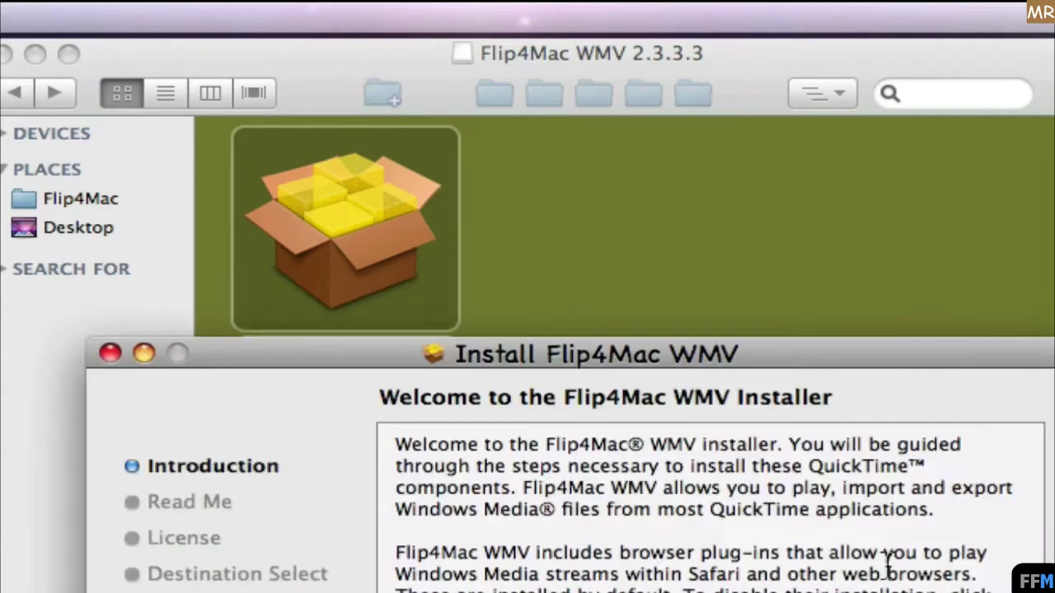
Proceed through the installer's introduction and read-me, and agree to the software license to reach the installation type
left_click_drag(550, 344, 509, 28)
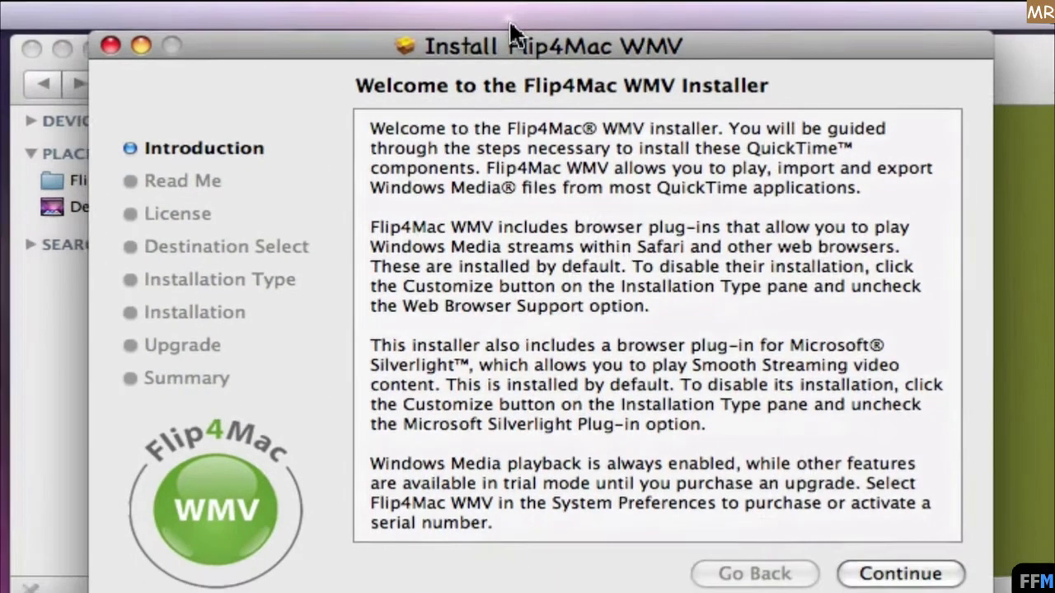
left_click(944, 567)
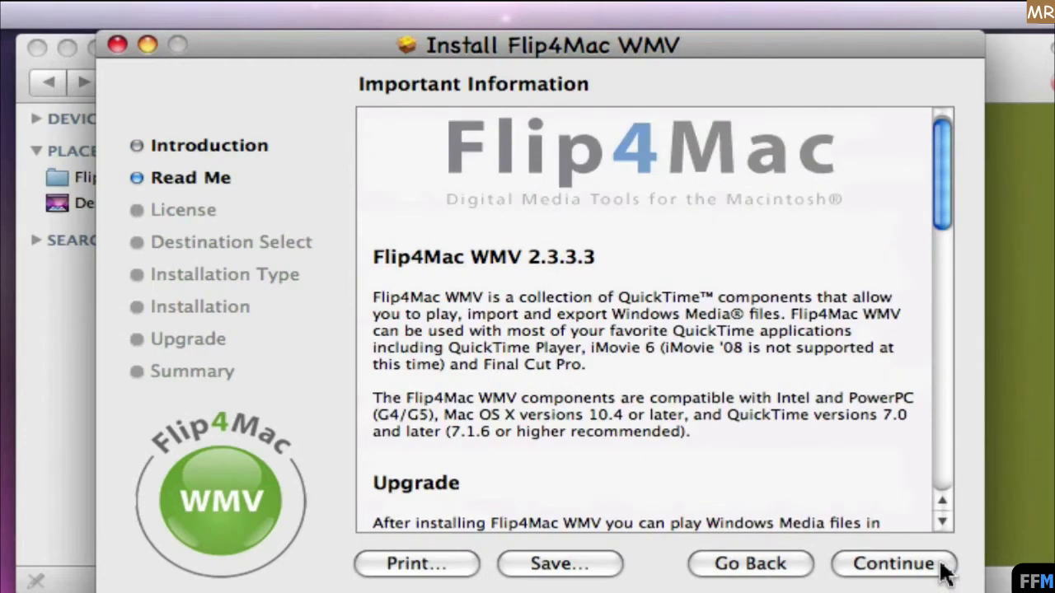
left_click(945, 574)
left_click(944, 569)
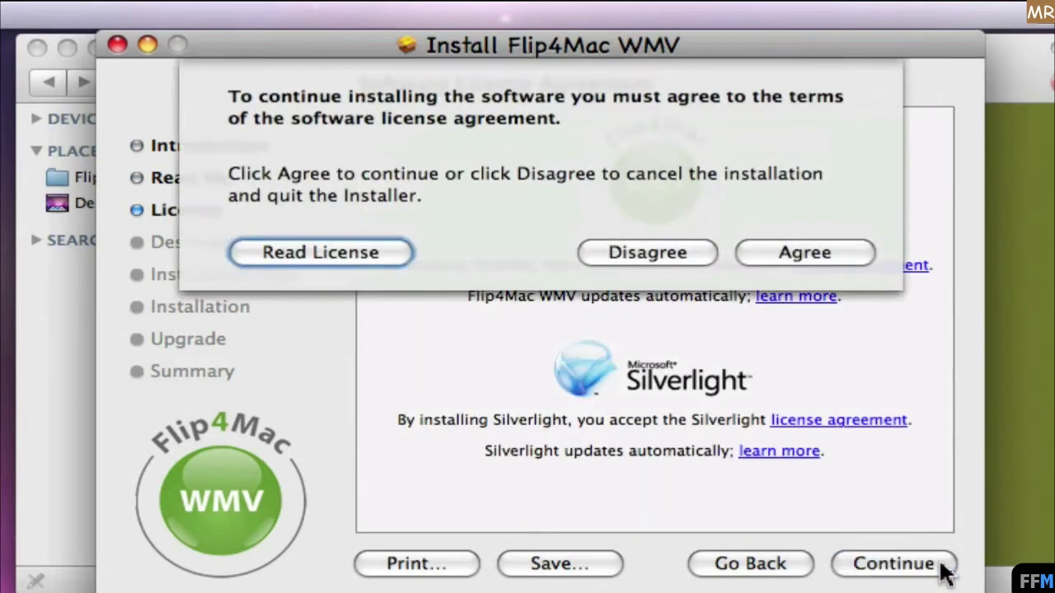
left_click(848, 256)
left_click(948, 561)
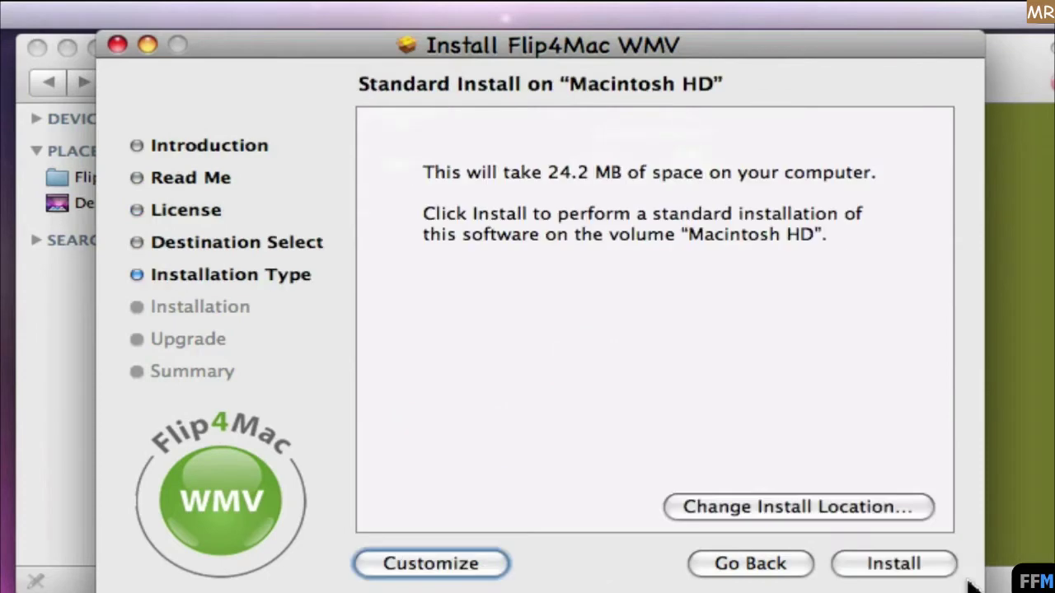
Run the standard installation on Macintosh HD, authorizing it with the account password, and quit the Installer
left_click(942, 577)
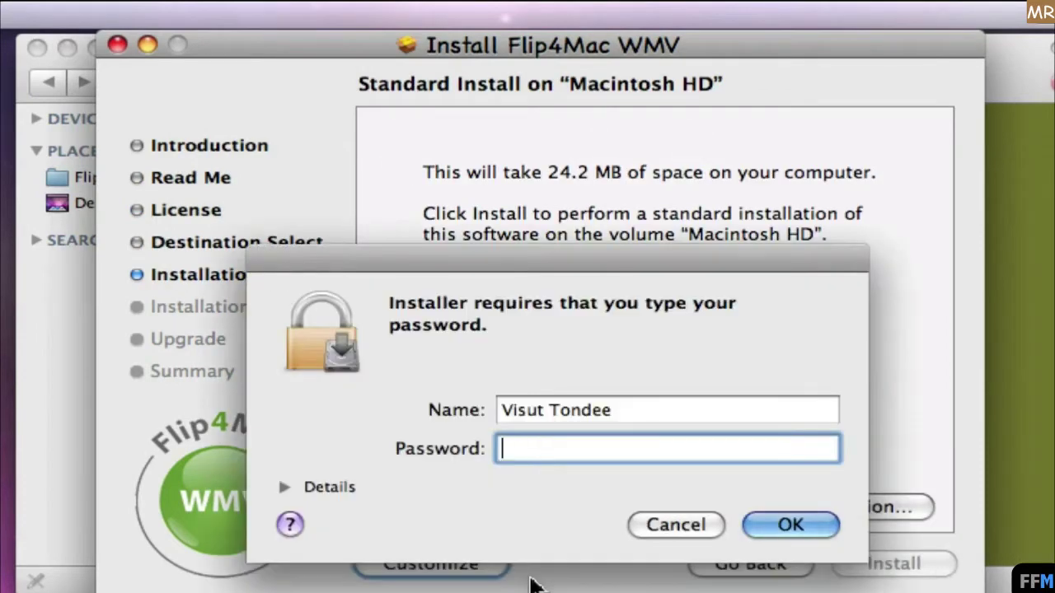
type("*****")
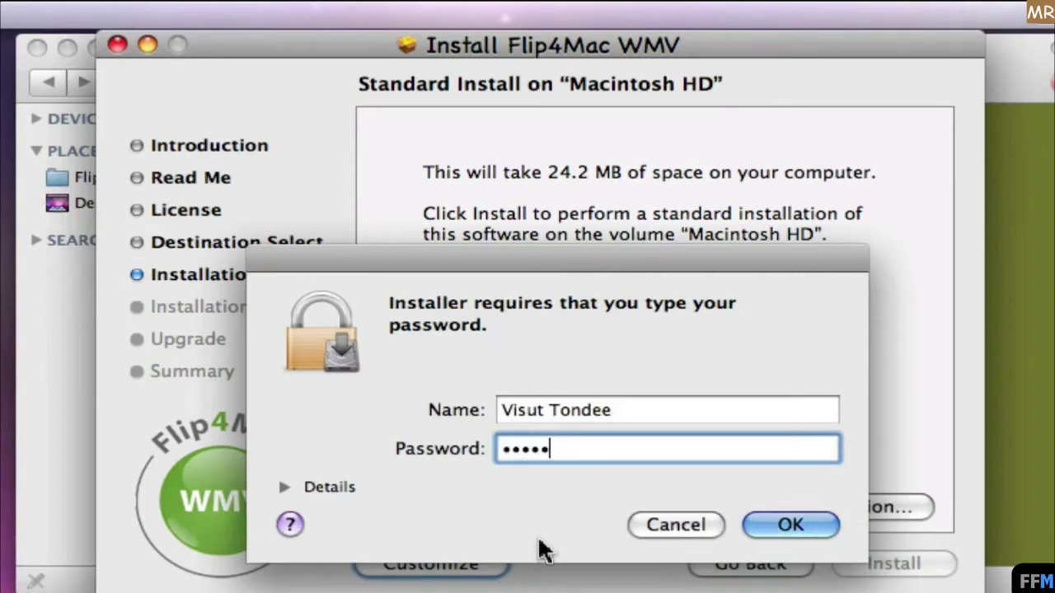
left_click(824, 524)
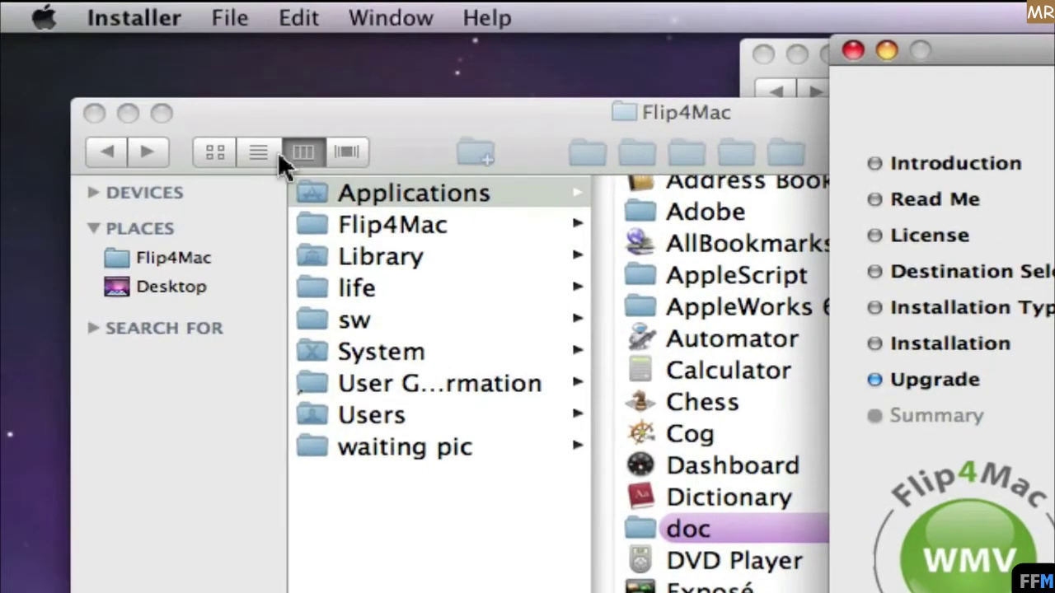
left_click(134, 18)
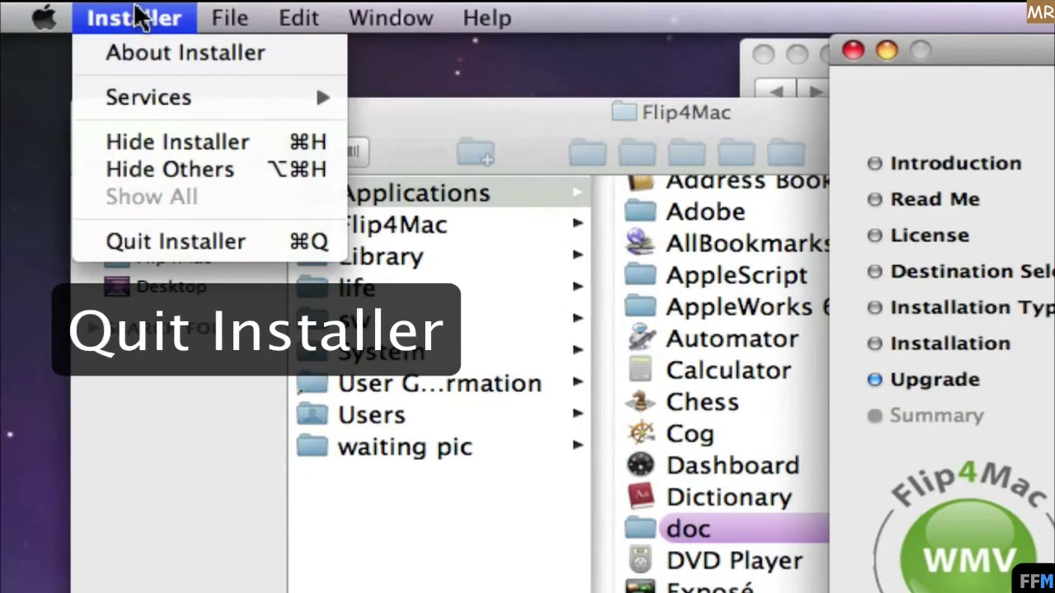
left_click(78, 245)
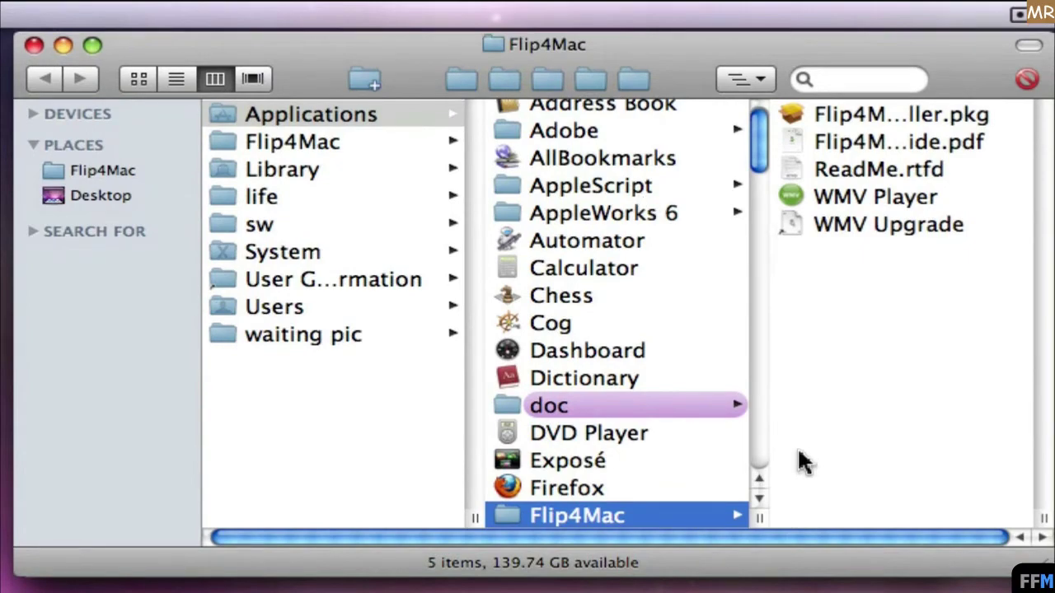
View the details of Flip4Mac WMV Uninstaller.pkg in the Applications Flip4Mac folder and close the window
left_click(854, 120)
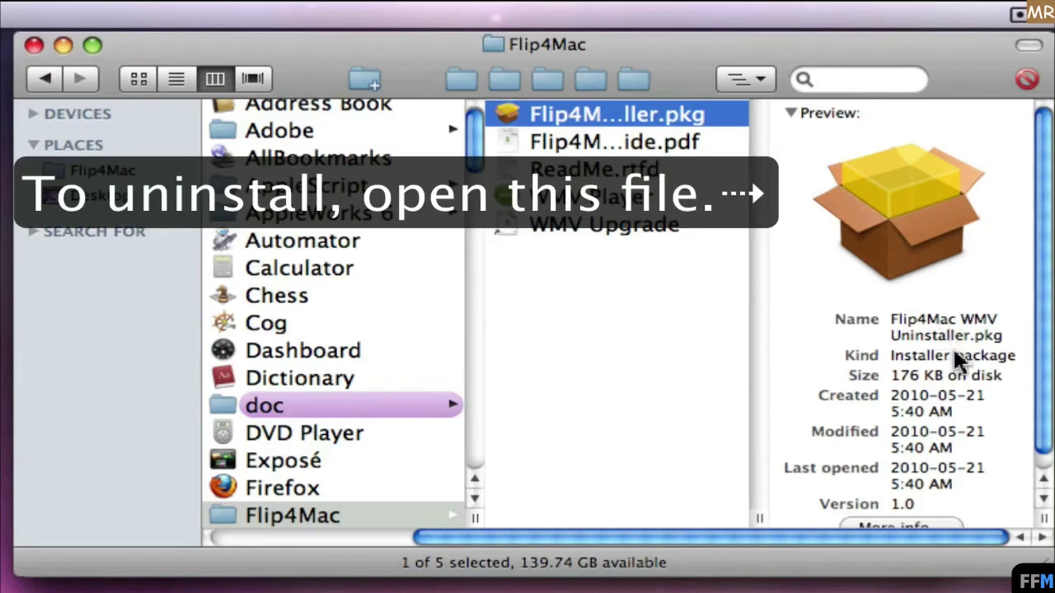
left_click(33, 44)
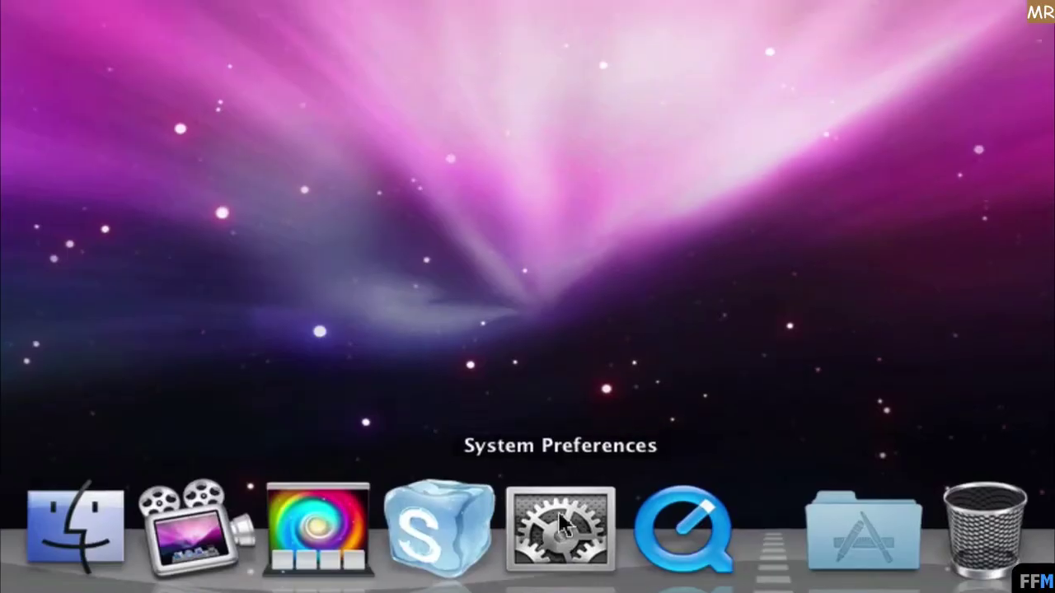
Open the Flip4Mac WMV settings in System Preferences and review the Player, Audio, Update and Upgrade options
left_click(561, 504)
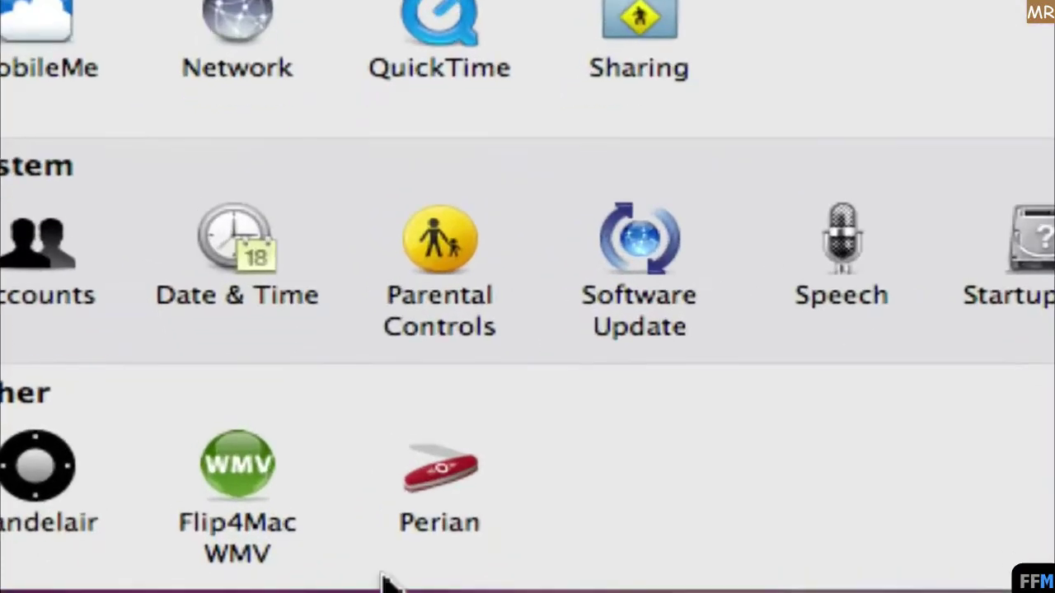
left_click(266, 549)
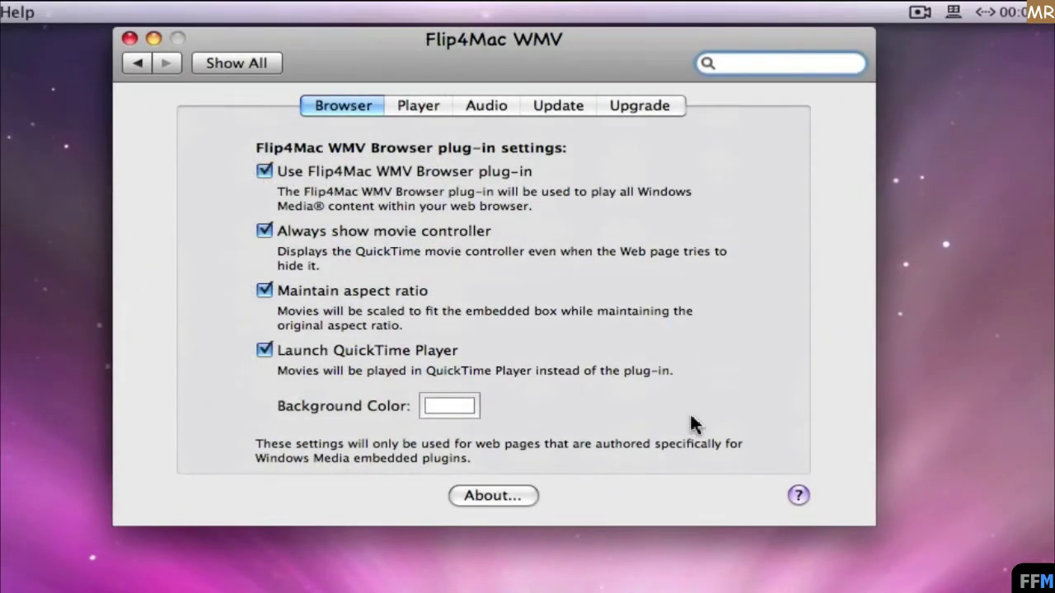
left_click(406, 107)
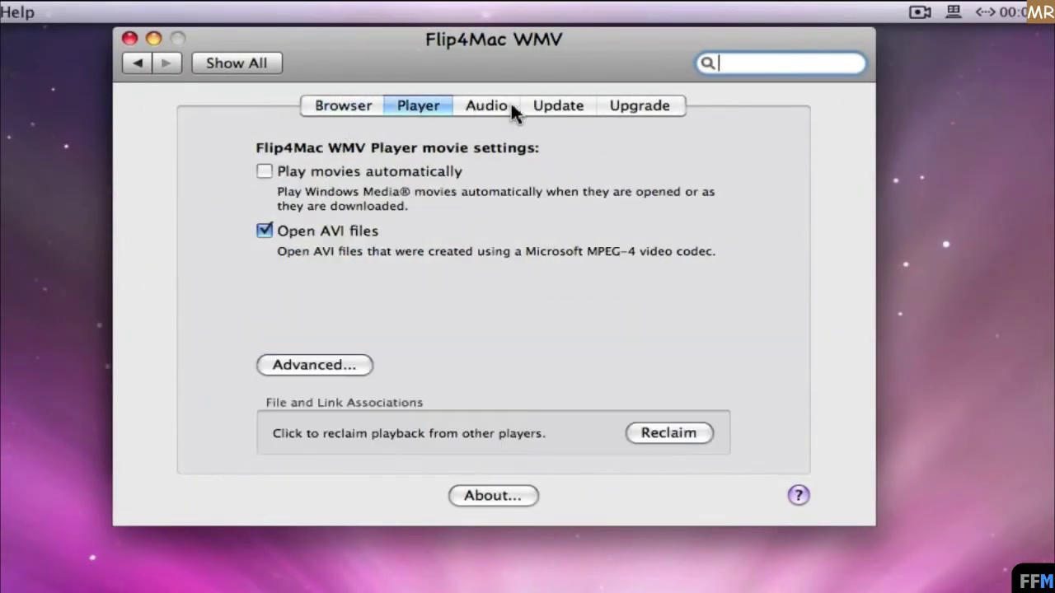
left_click(510, 100)
left_click(545, 103)
left_click(674, 105)
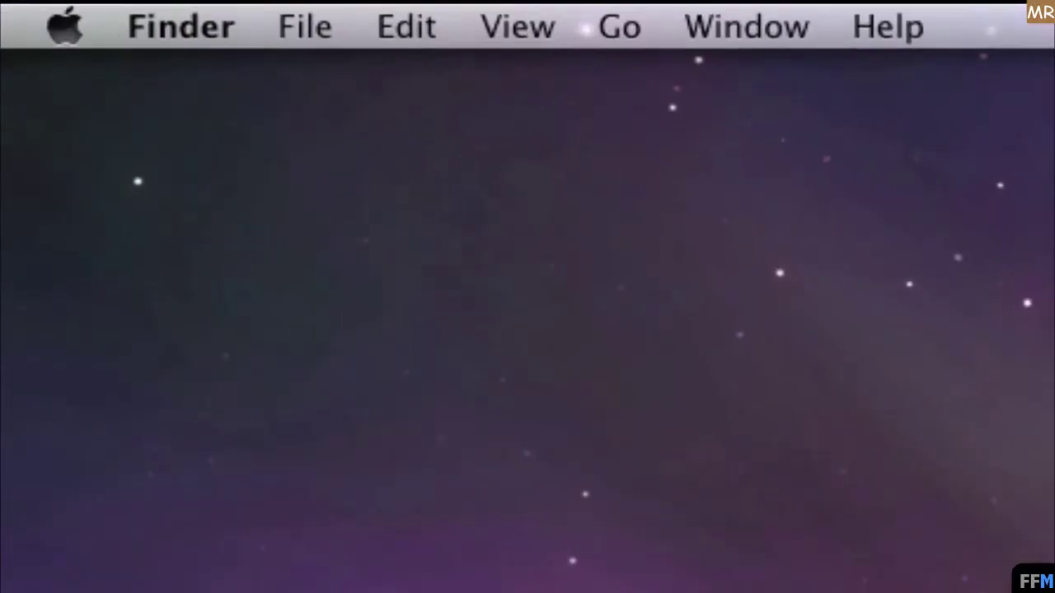
Relaunch Finder through Force Quit Applications, confirm the relaunch, and close the Force Quit window
left_click(51, 40)
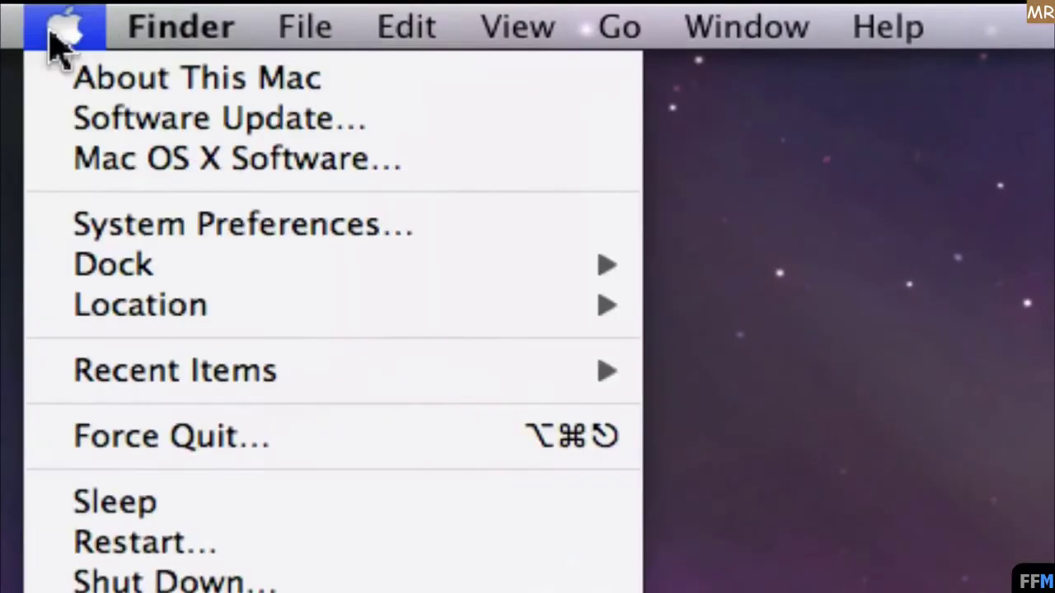
left_click(41, 433)
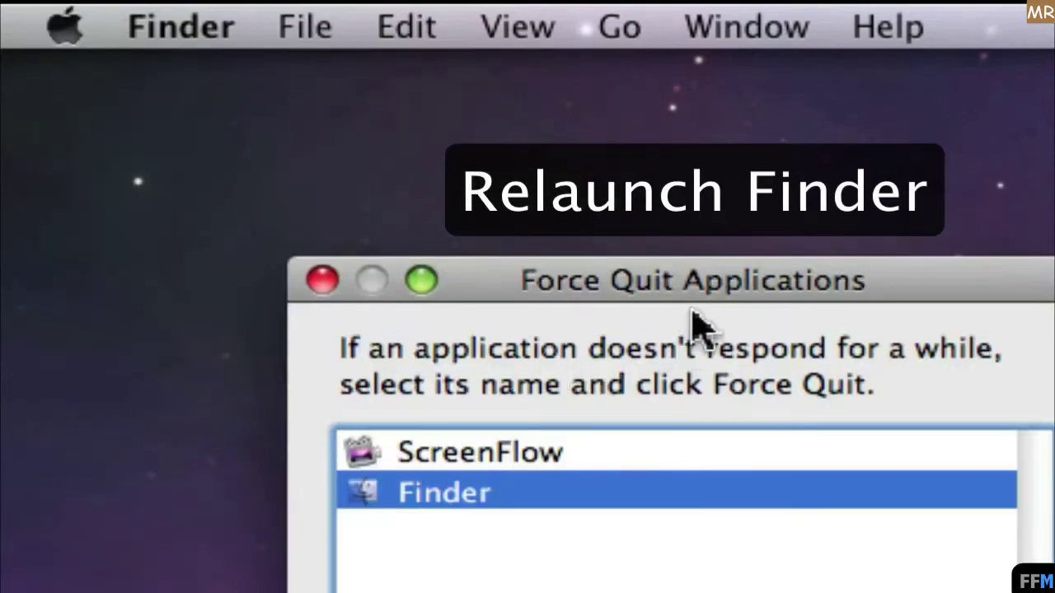
left_click_drag(725, 288, 1054, 110)
left_click_drag(578, 68, 570, 62)
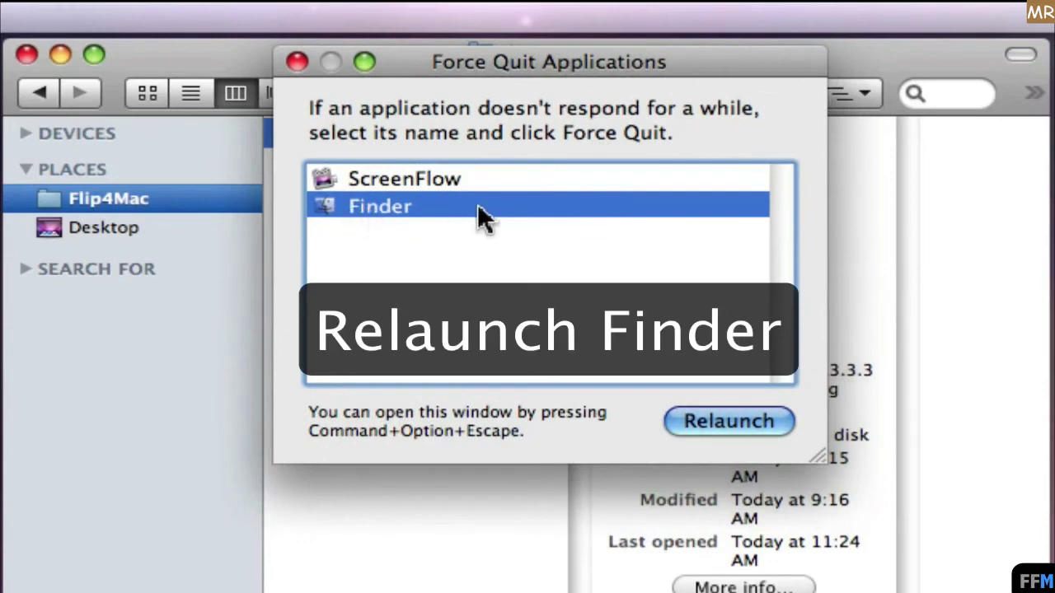
left_click(784, 422)
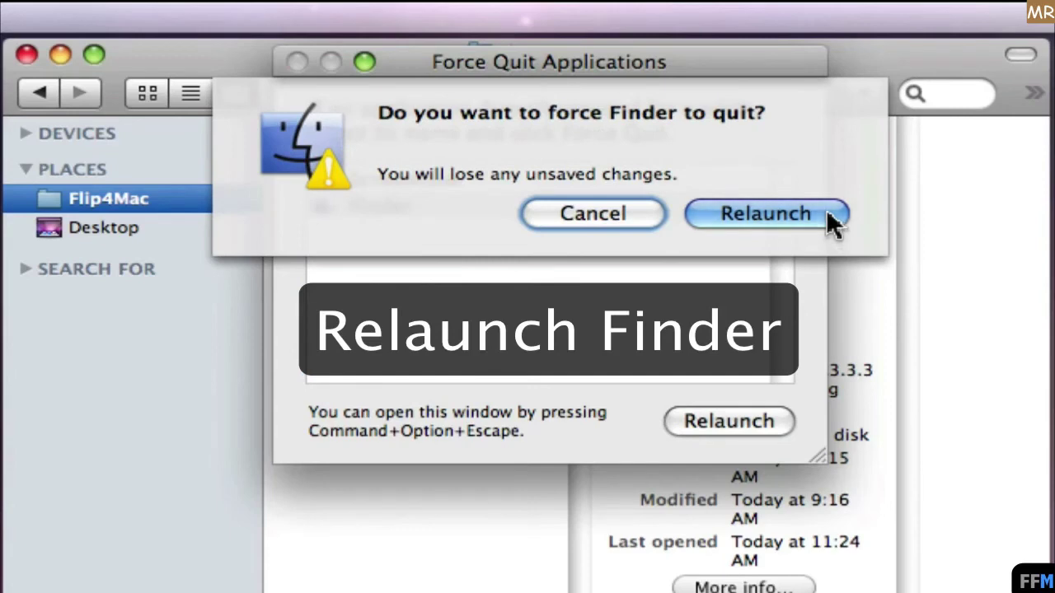
left_click(828, 213)
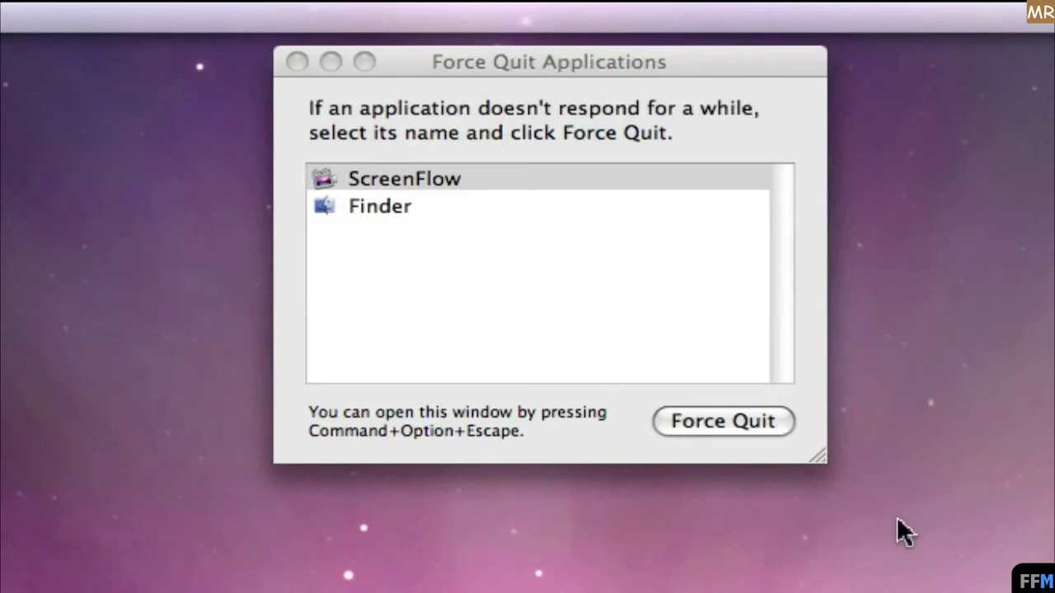
left_click(590, 62)
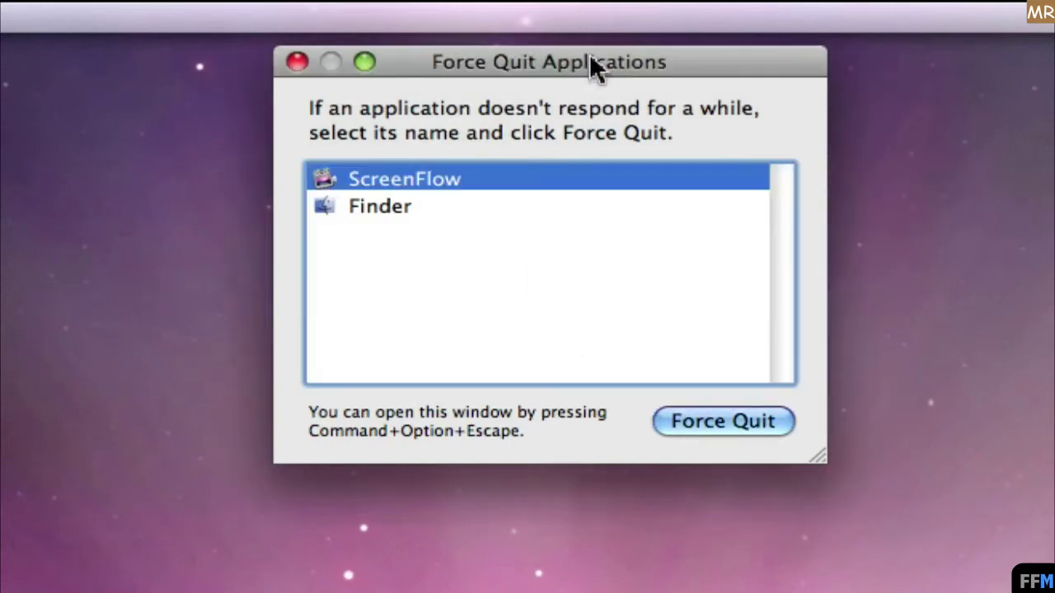
left_click(296, 62)
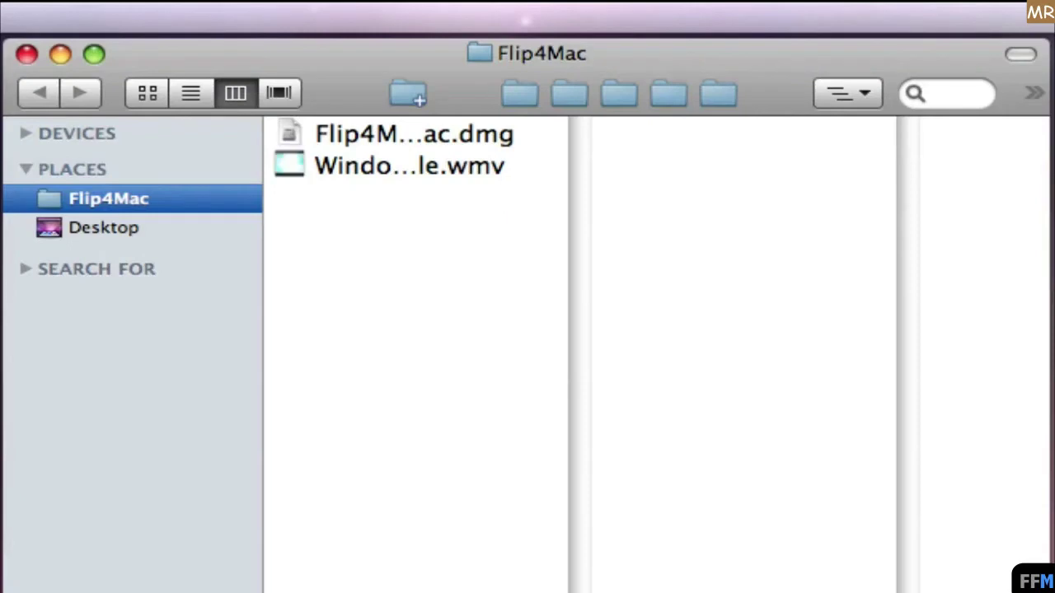
Play Windows Media Sample.wmv from the Flip4Mac folder in the Finder column preview and in Quick Look, and close Quick Look
left_click(352, 166)
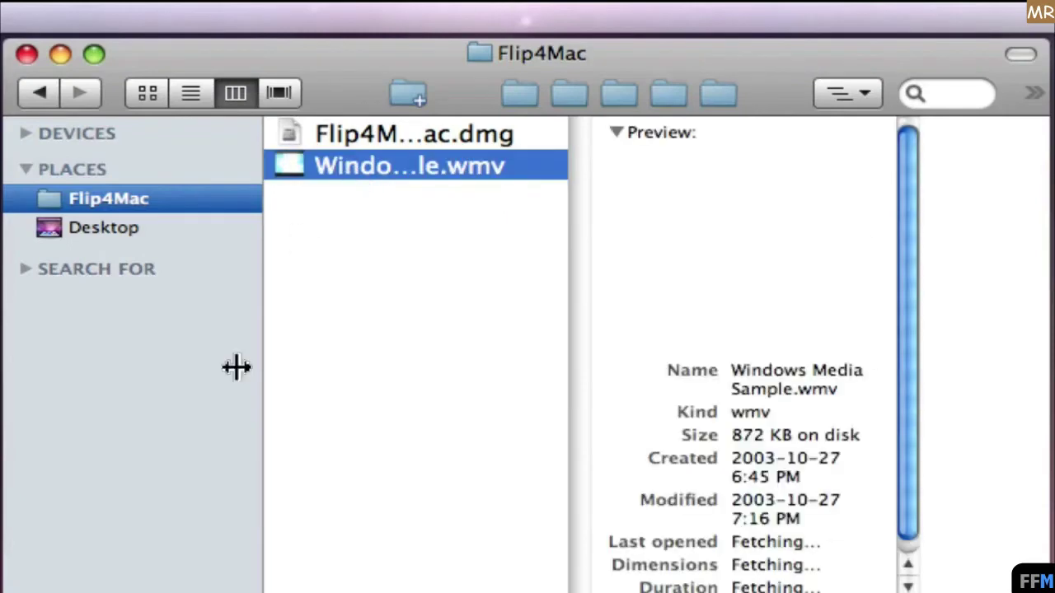
mouse_move(826, 304)
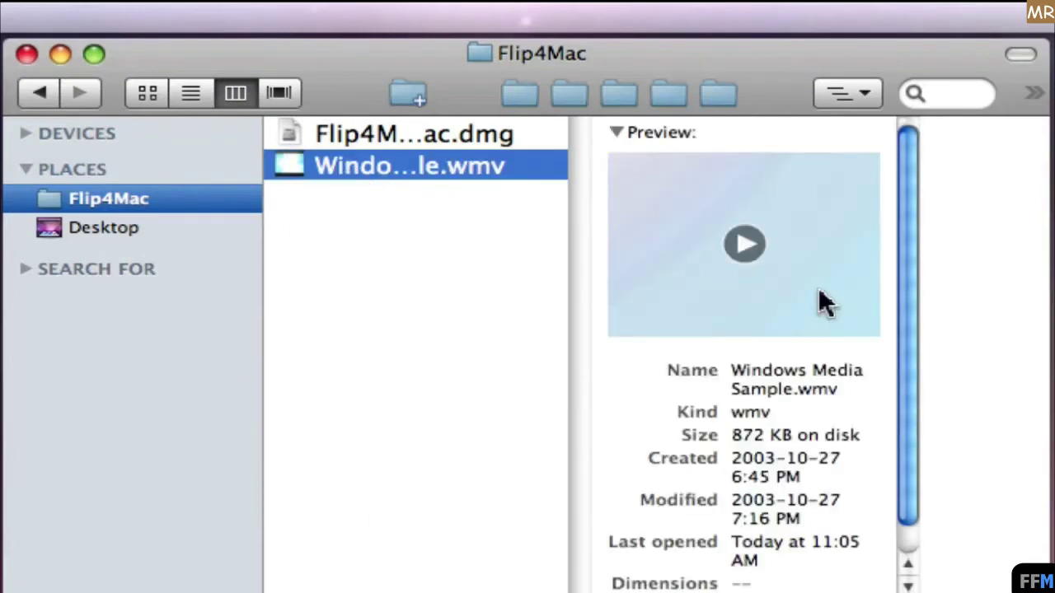
left_click(740, 246)
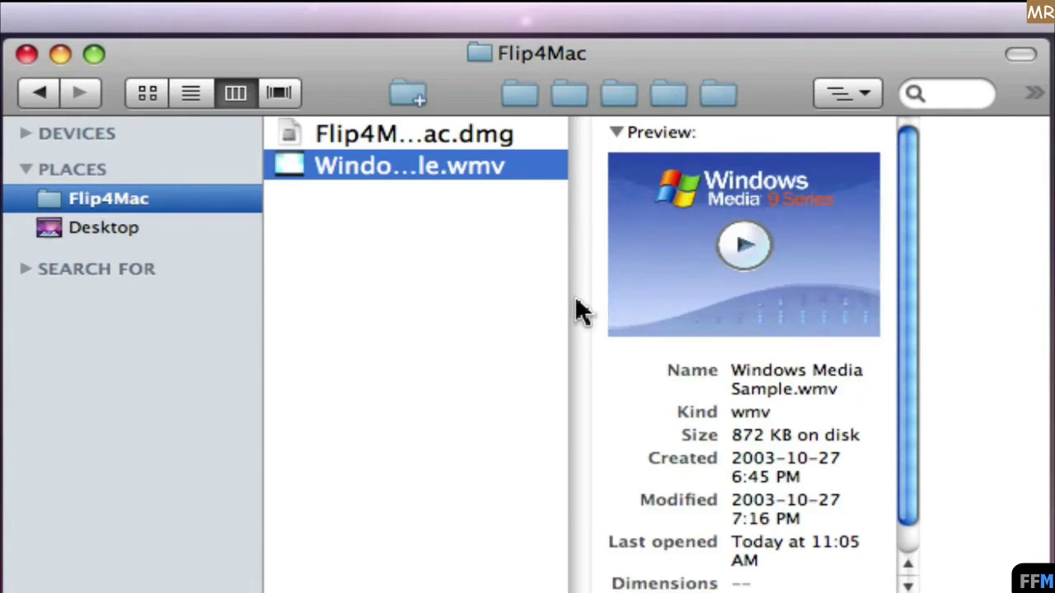
key("space")
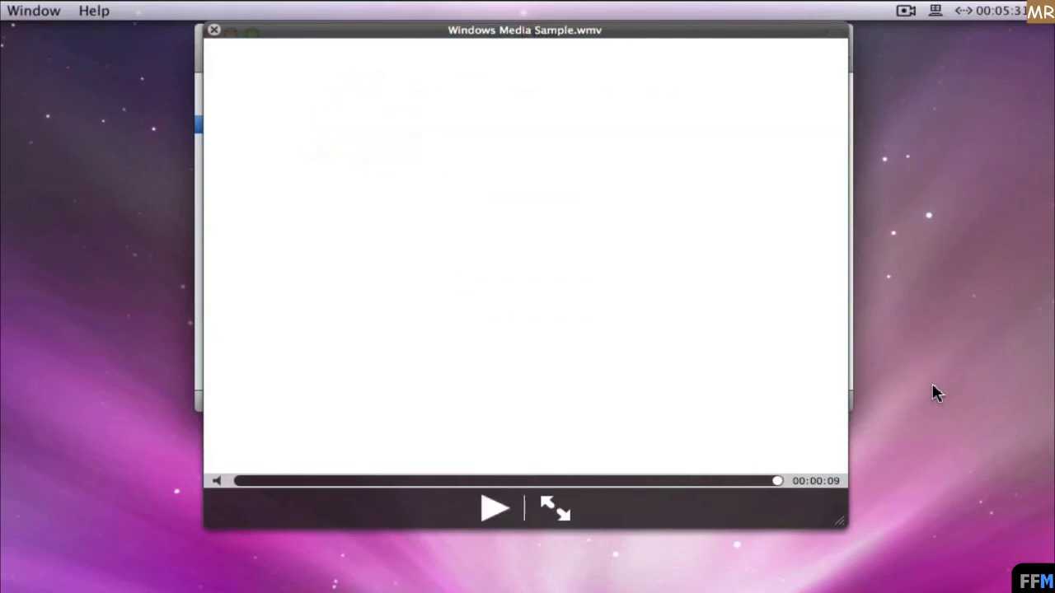
key("space")
Open Windows Media Sample.wmv in QuickTime Player and play it
key("super+o")
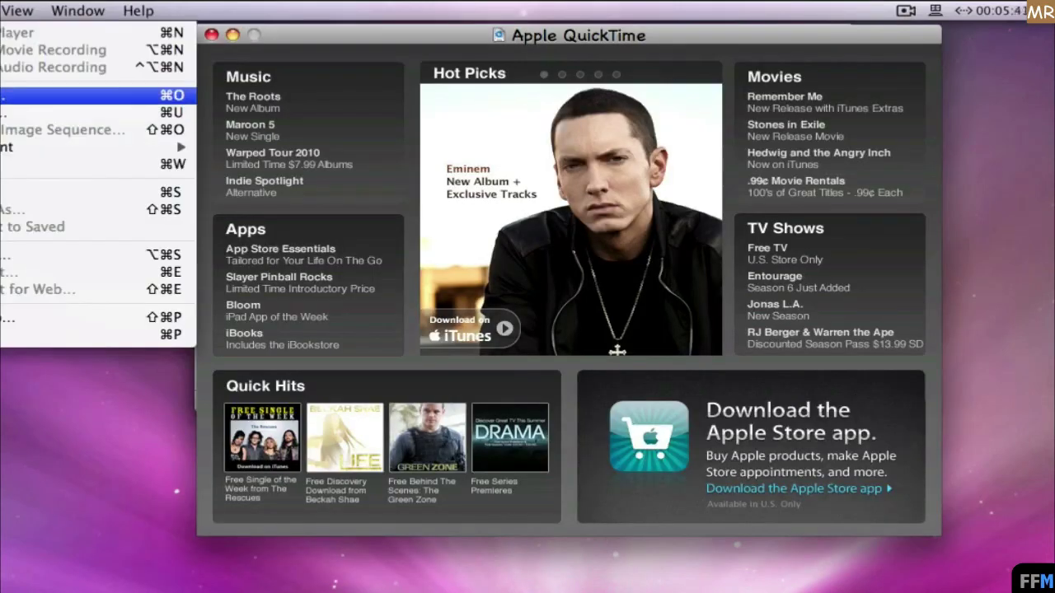
left_click(50, 94)
left_click(494, 220)
left_click(787, 487)
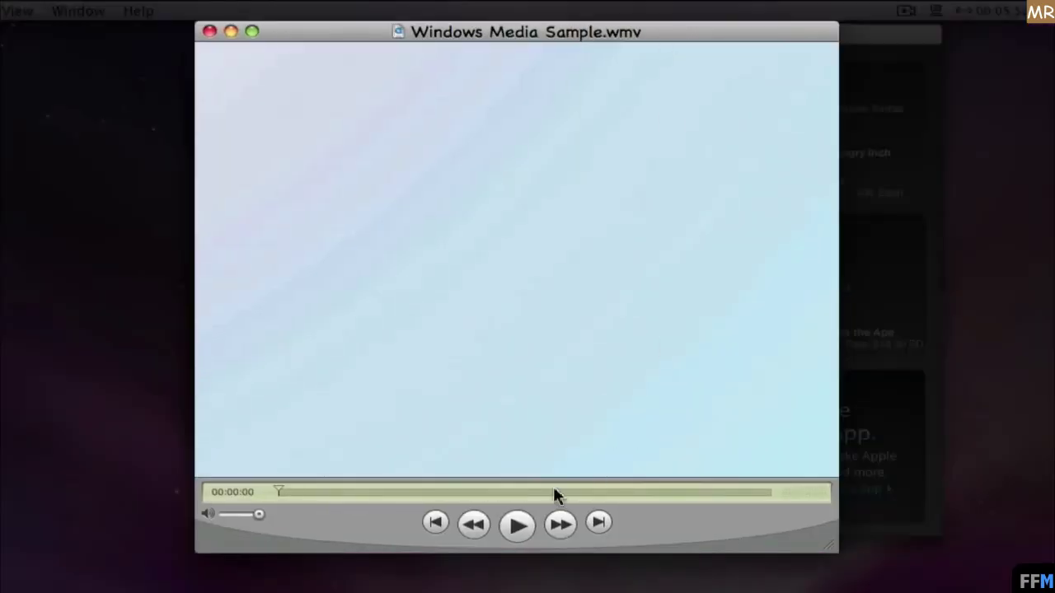
left_click(517, 526)
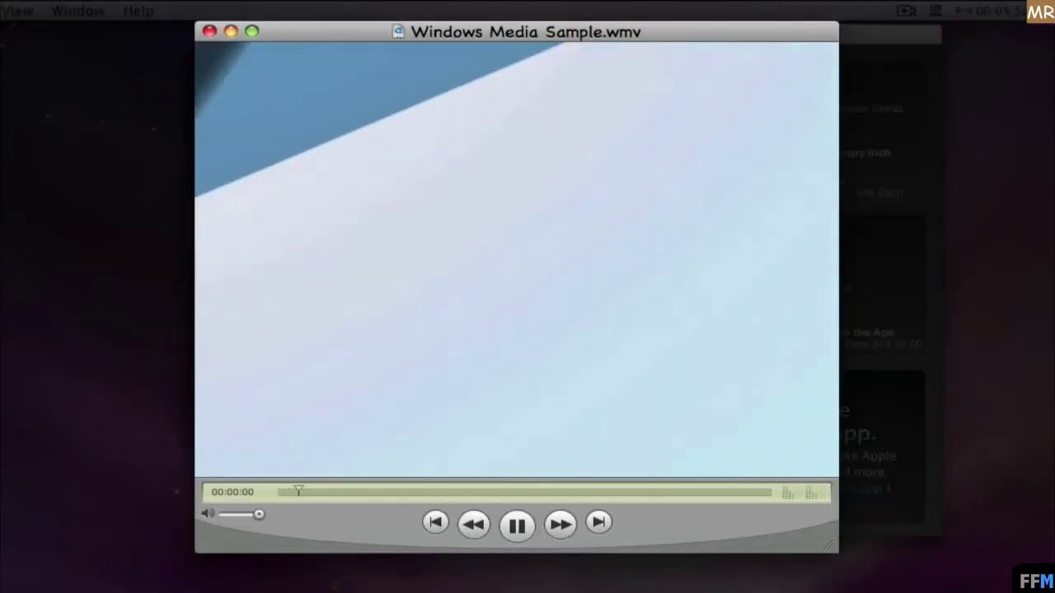